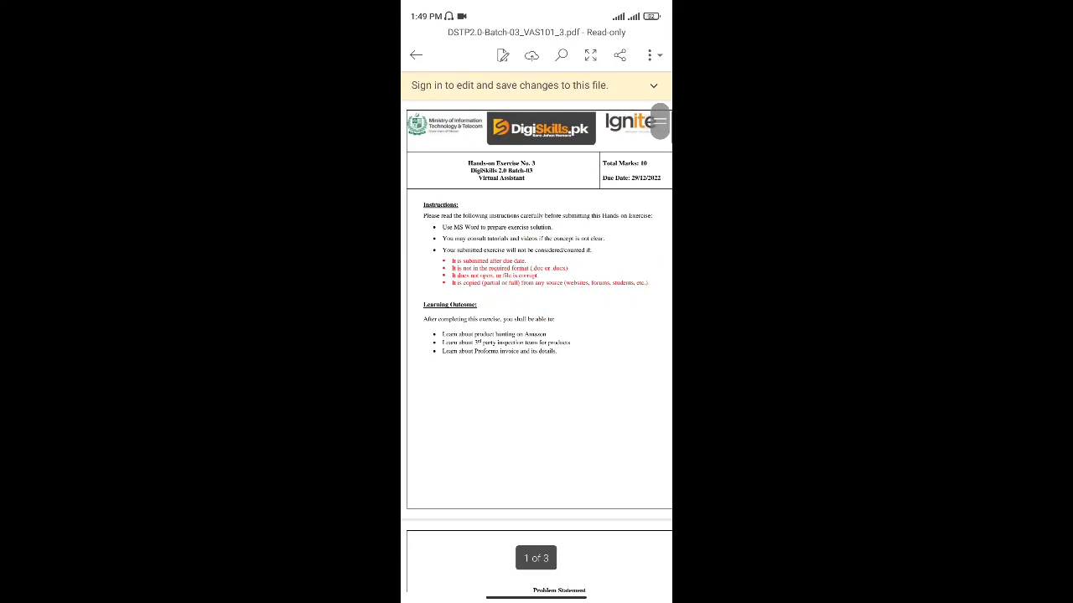
Read through the Hands-on Exercise No. 3 instructions in the assignment PDF
scroll(536, 347, down, 10)
scroll(536, 347, up, 10)
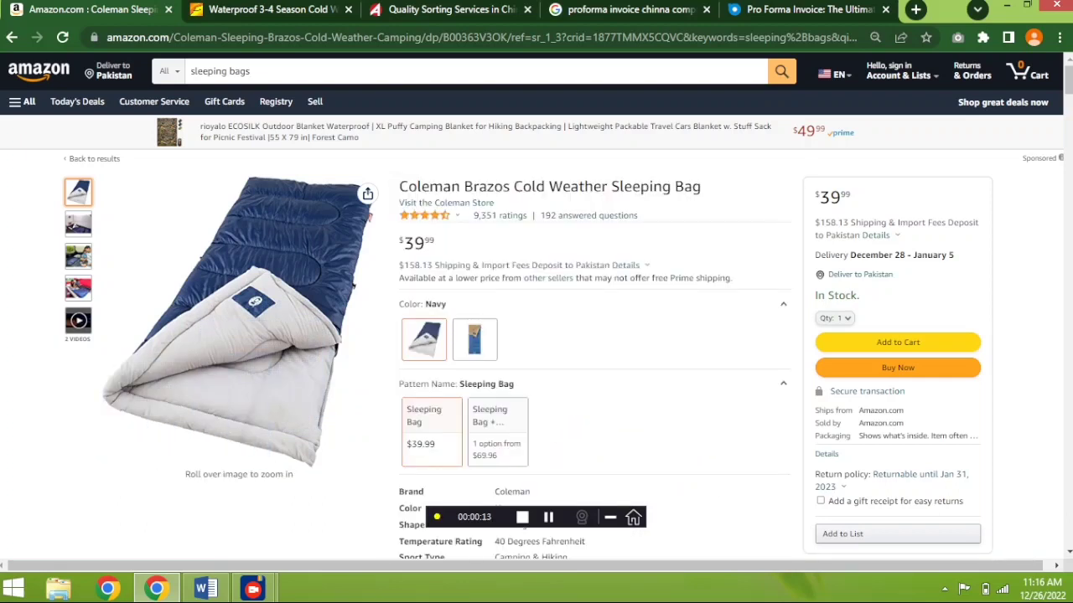
Highlight the Coleman sleeping bag's price on Amazon and review the Task no 01 answer in the Word assignment
drag(434, 243, 398, 243)
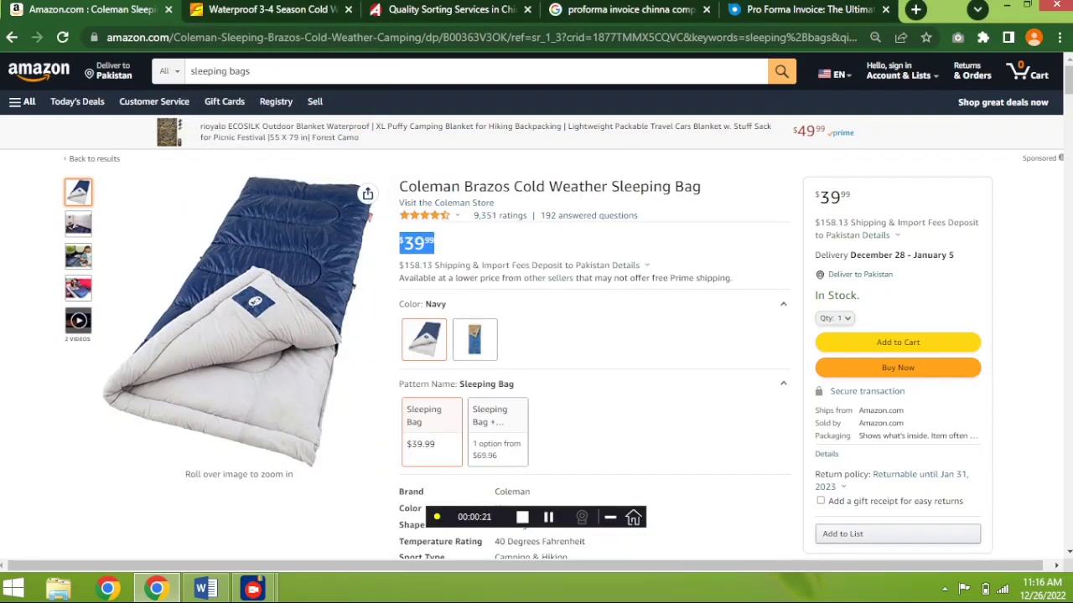
click(201, 589)
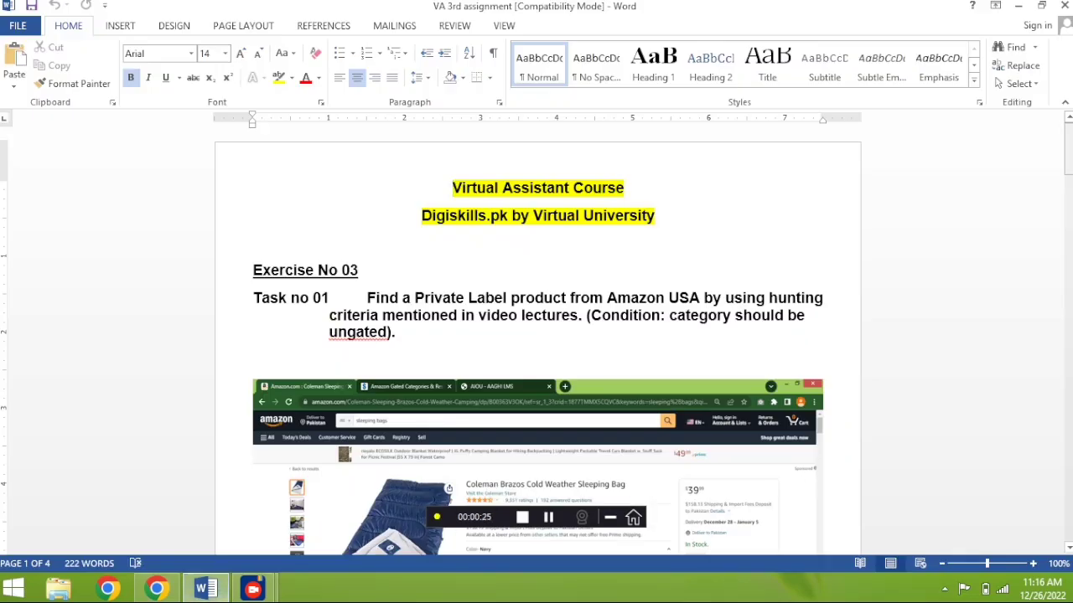
scroll(537, 339, down, 2)
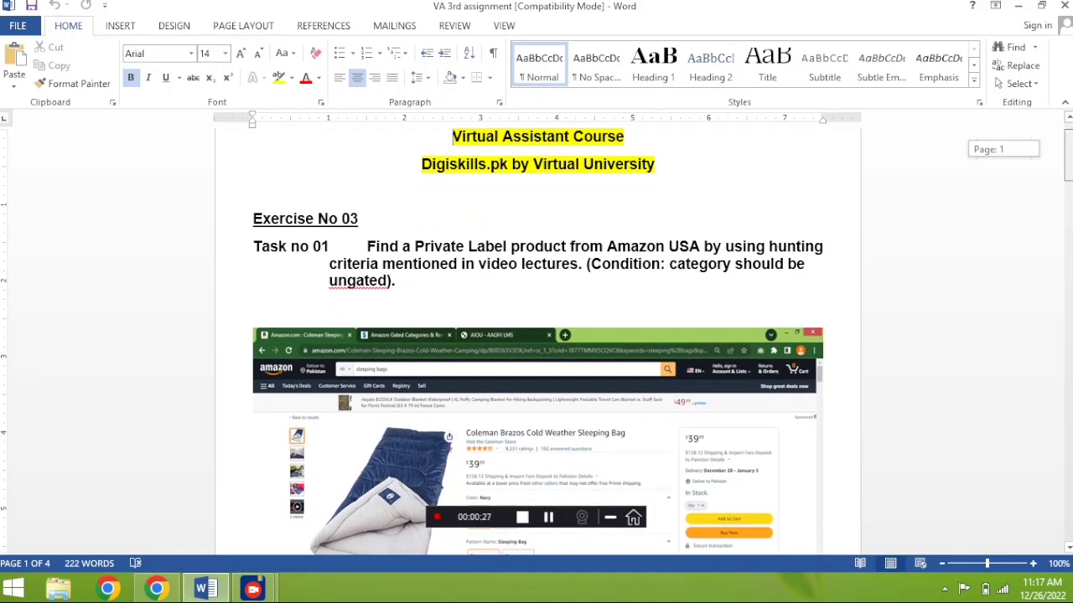
scroll(536, 339, down, 1)
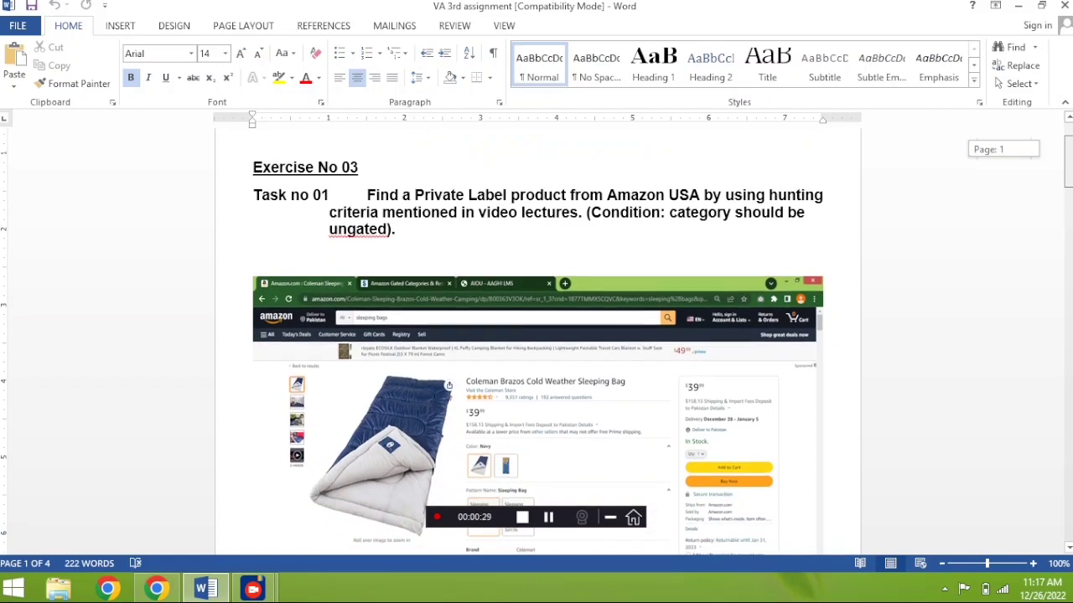
scroll(537, 340, down, 2)
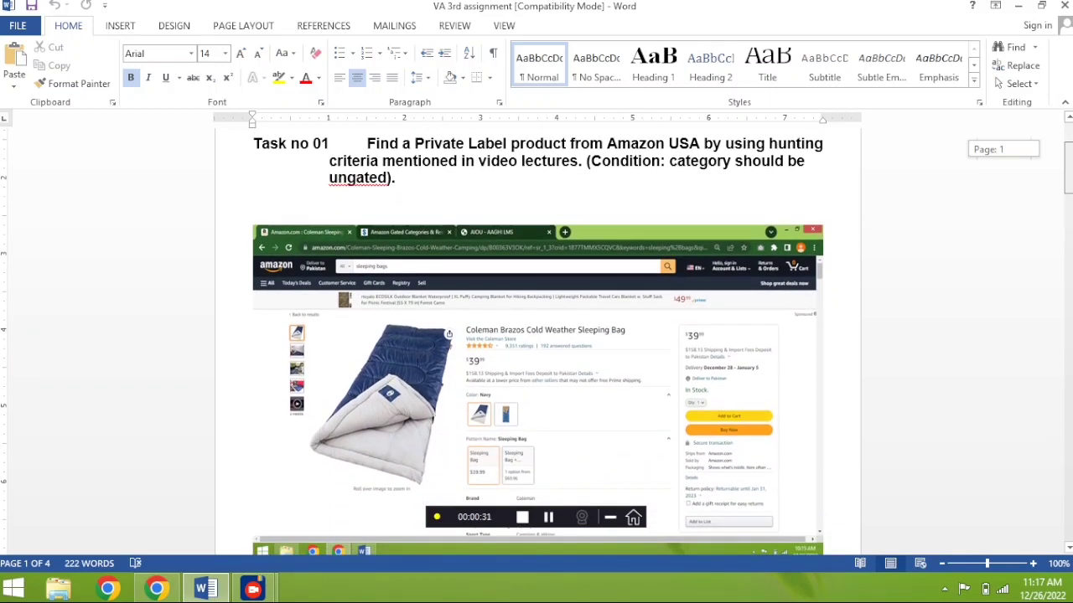
scroll(536, 340, down, 3)
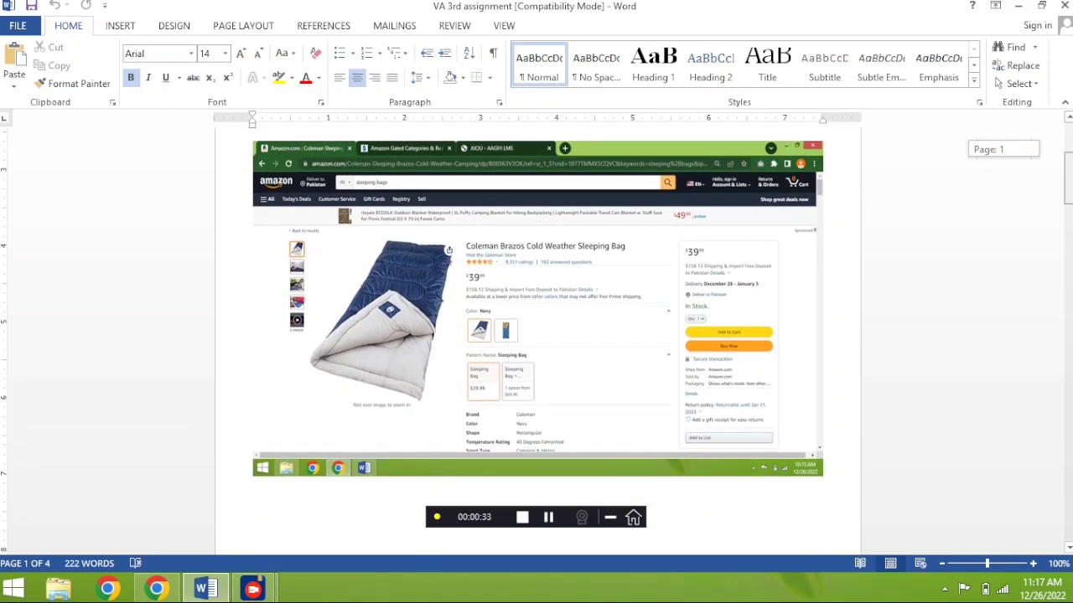
scroll(536, 340, up, 2)
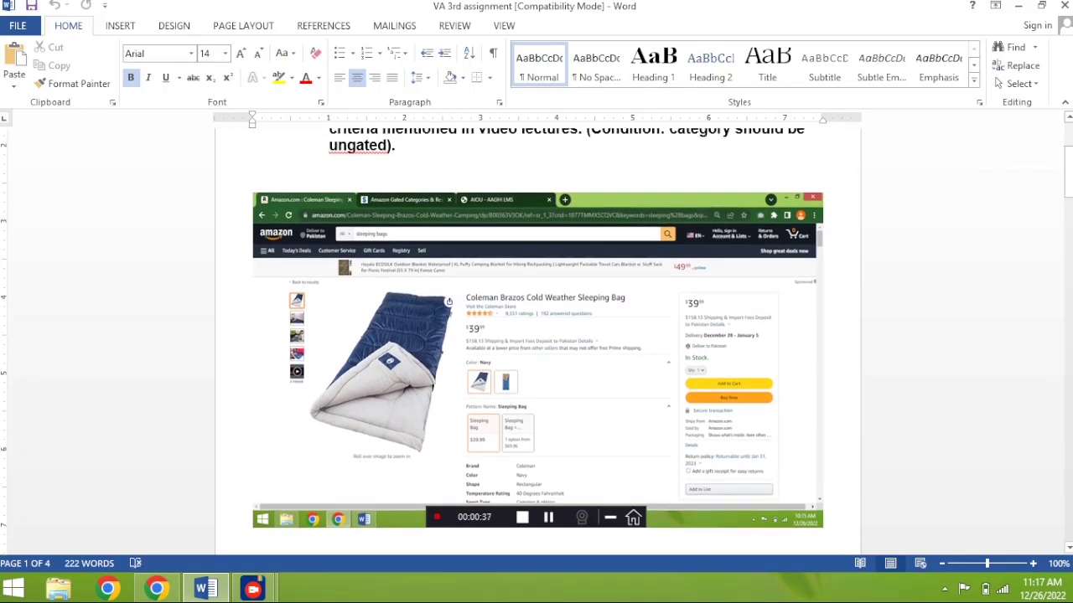
drag(1068, 176, 1068, 236)
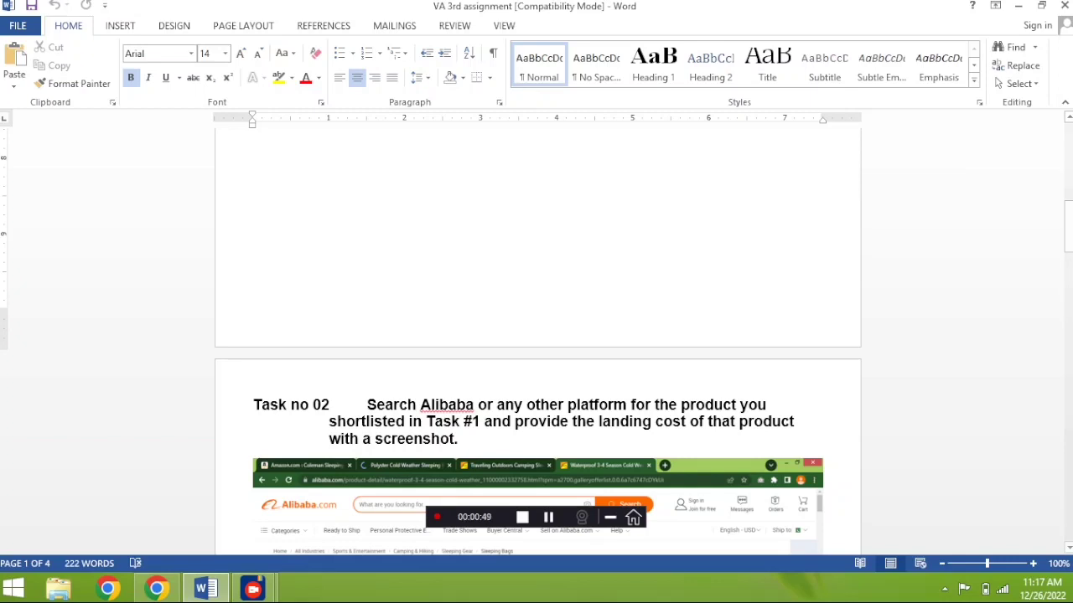
Switch to Chrome and highlight the 300 - 499 pieces price on the Alibaba sleeping bag listing
key(alt+Tab)
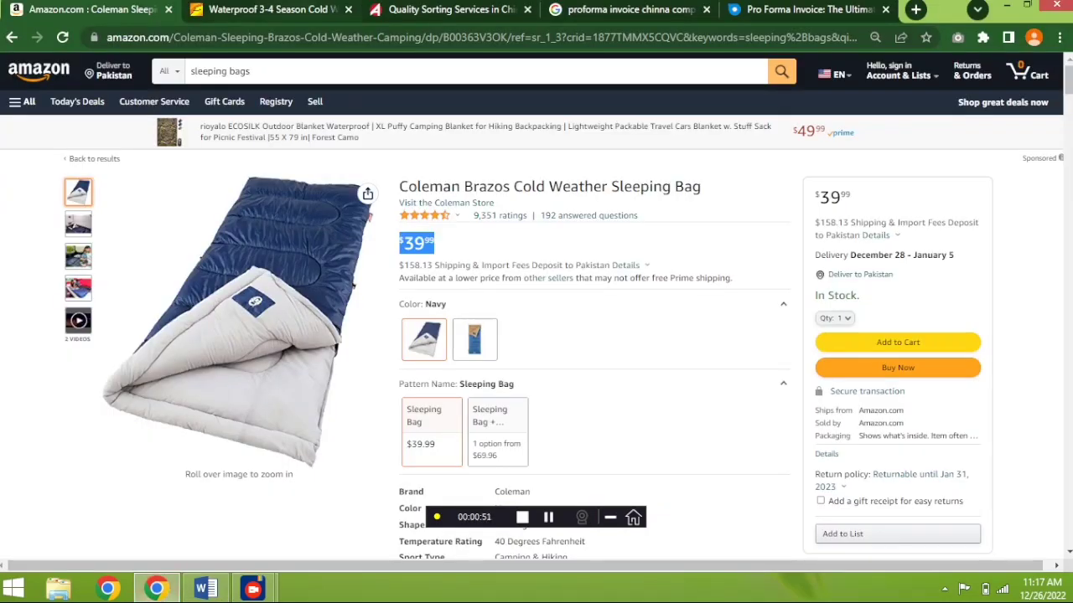
key(ctrl+Tab)
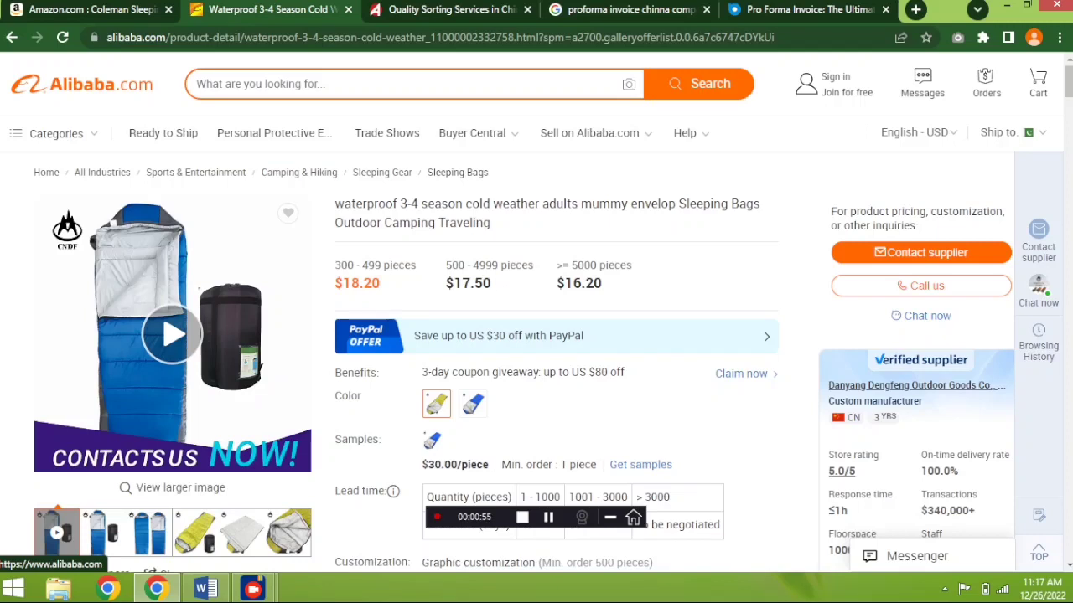
drag(343, 284, 381, 284)
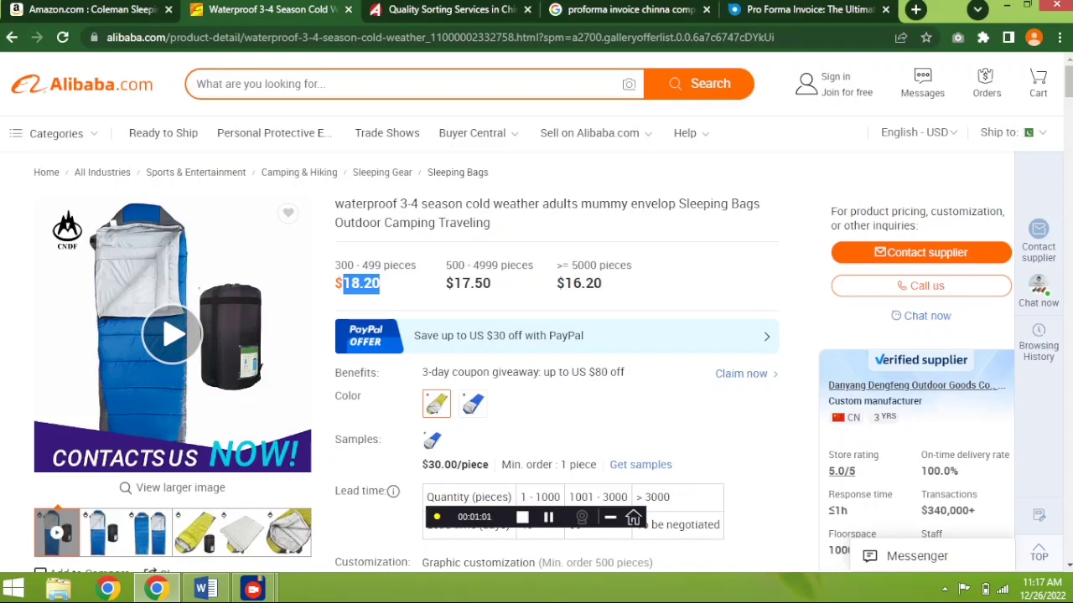
Review Task no 02 in the Word assignment, highlighting the landing cost requirement and examining the cost tables
click(206, 588)
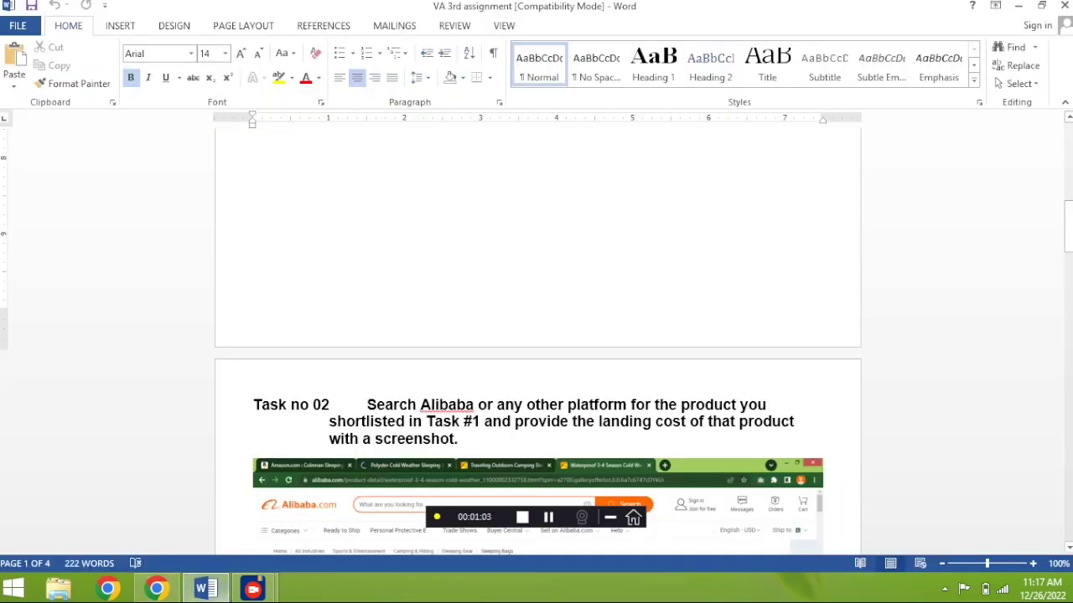
drag(1068, 227, 1069, 241)
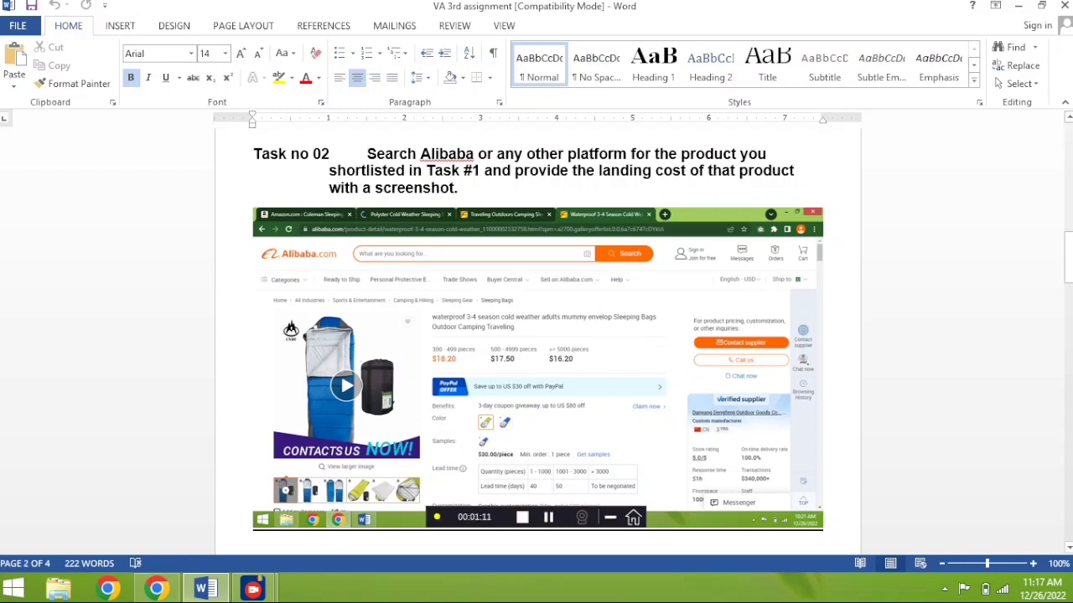
drag(514, 172, 737, 171)
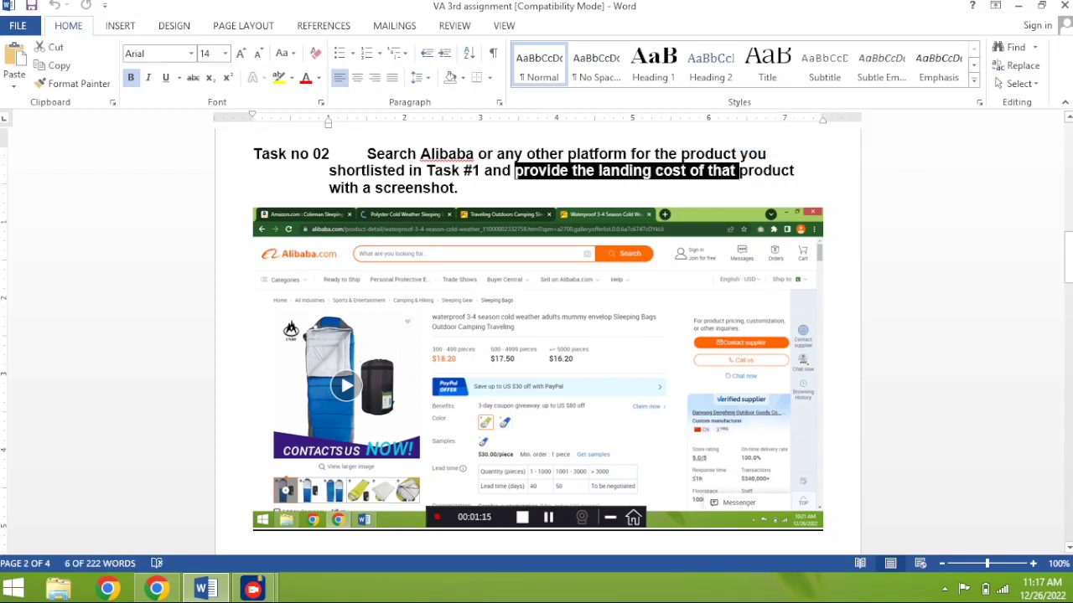
drag(1068, 240, 1068, 288)
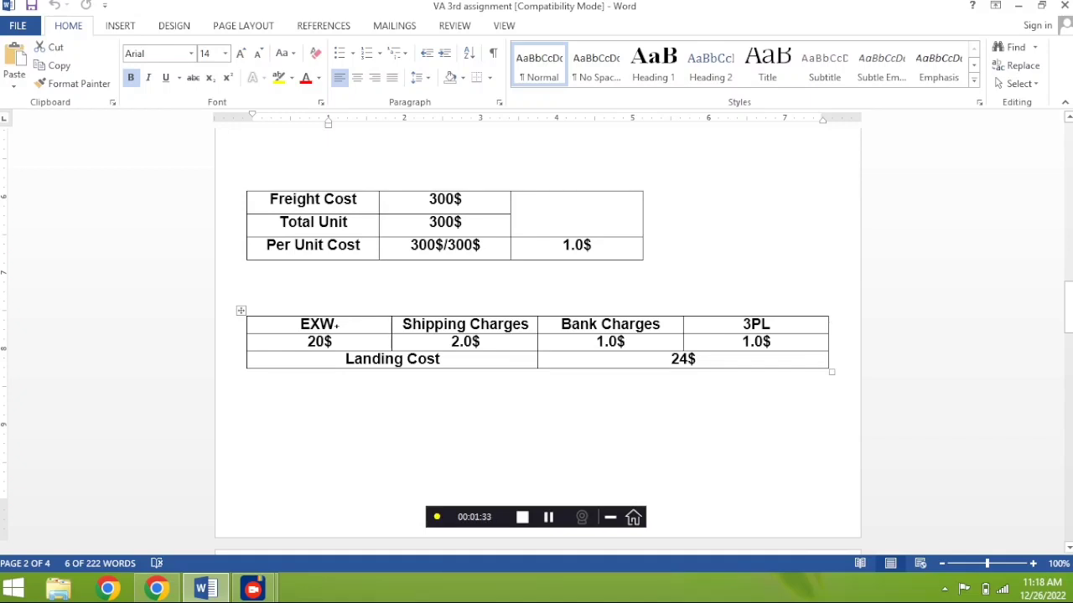
click(670, 359)
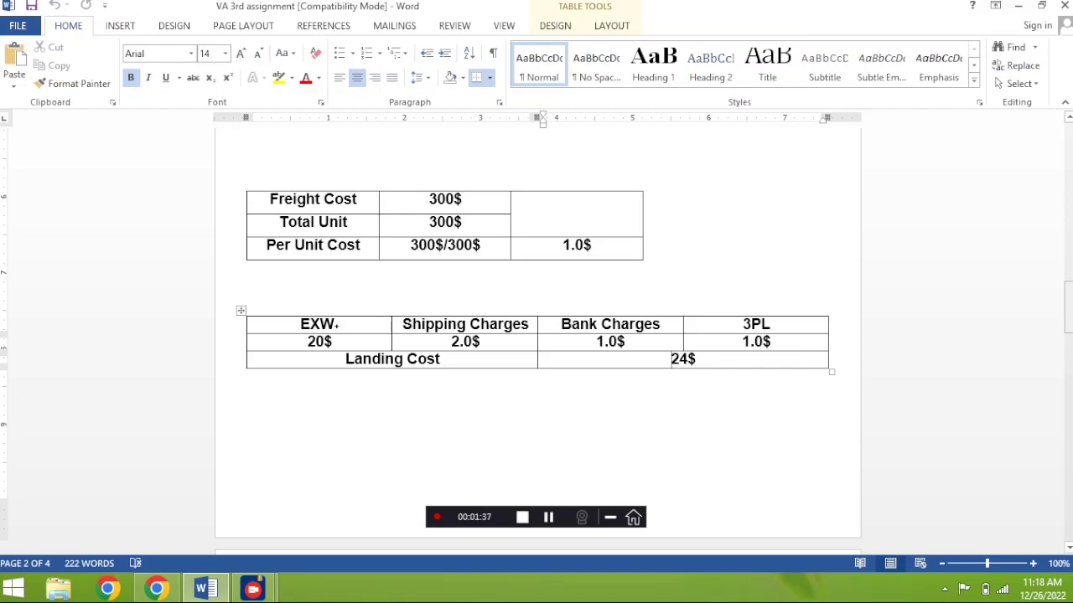
Highlight the Task no 03 question in Word and open the FBA Inspection service page on the Asia Quality Focus site in Chrome
drag(1068, 306, 1068, 339)
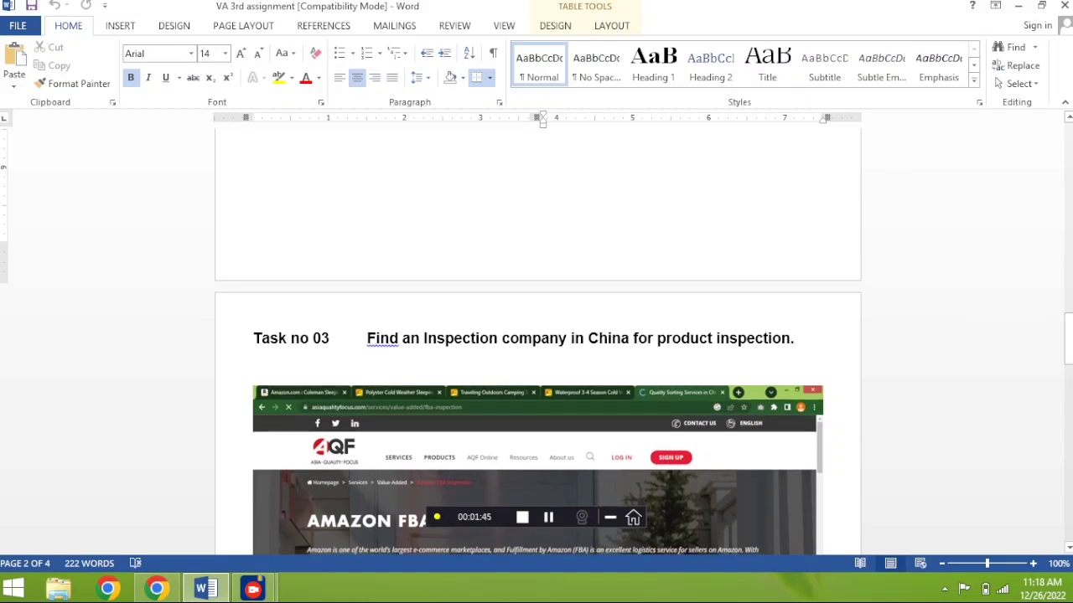
drag(367, 339, 790, 339)
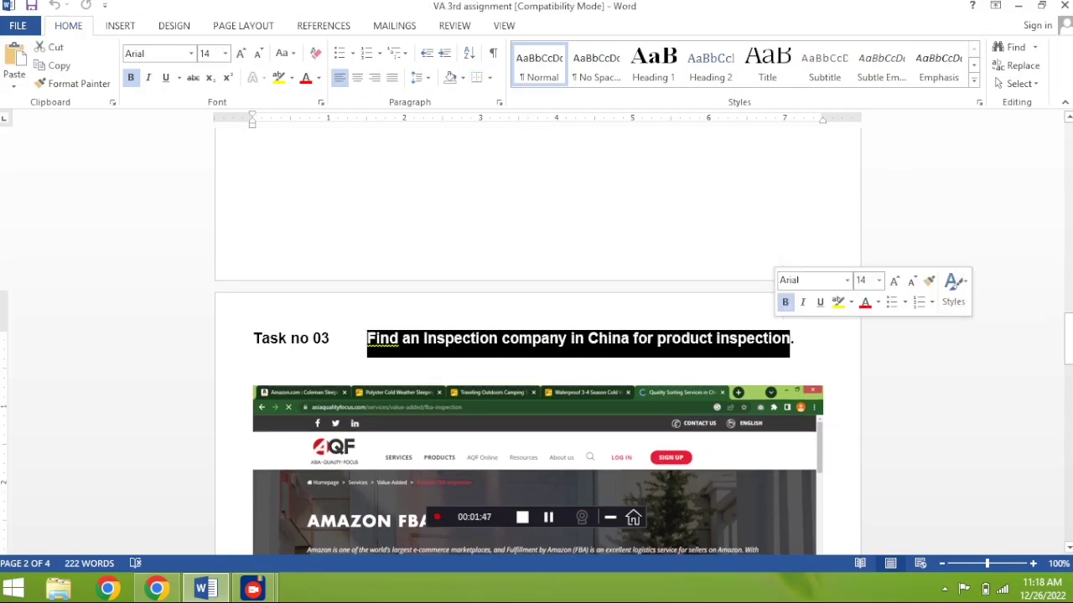
click(157, 590)
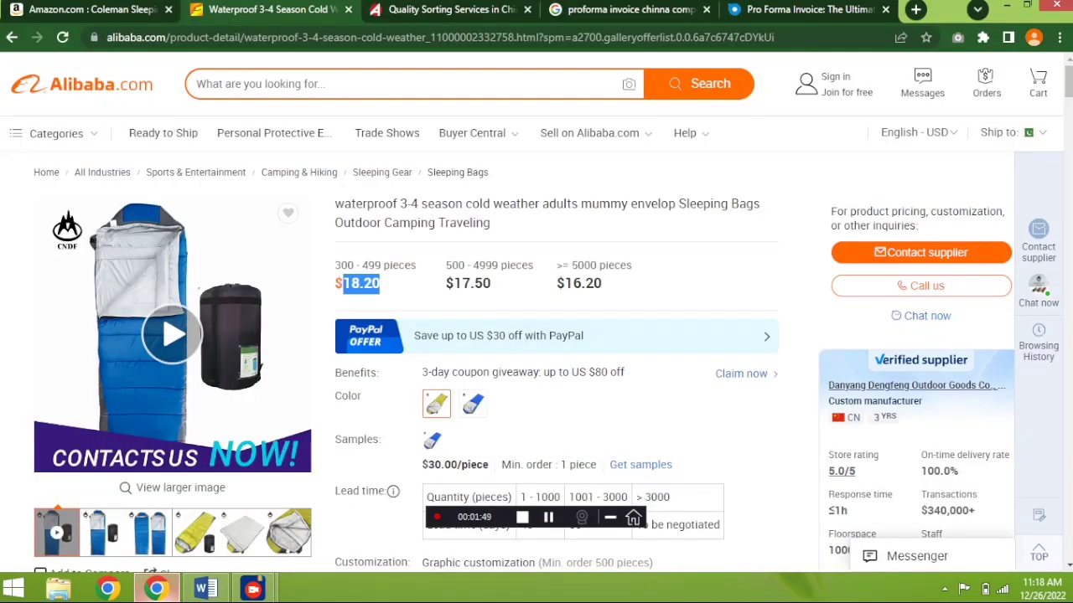
click(452, 9)
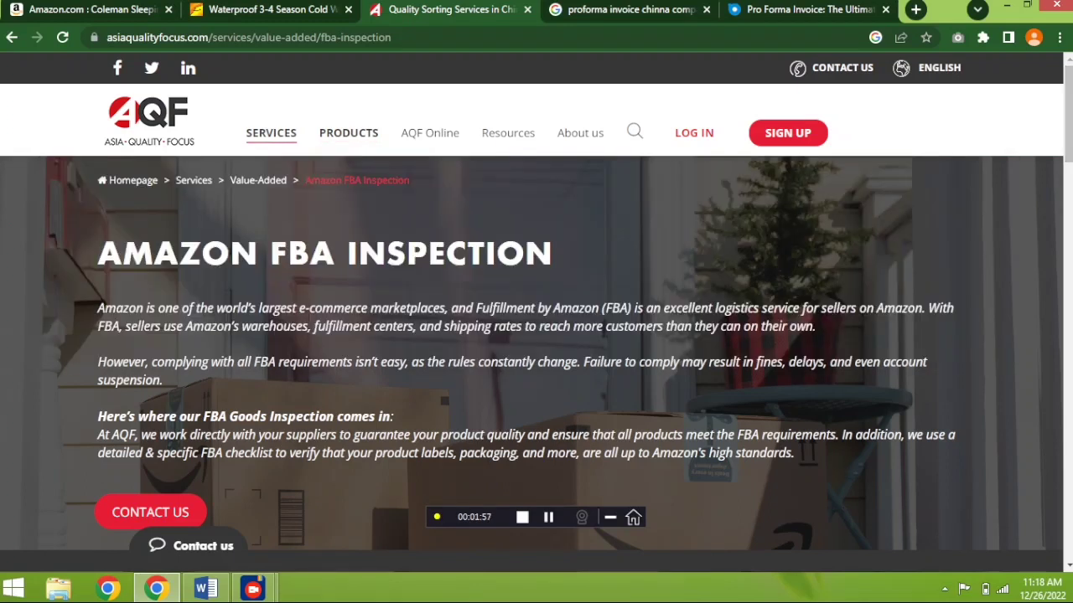
mouse_move(271, 132)
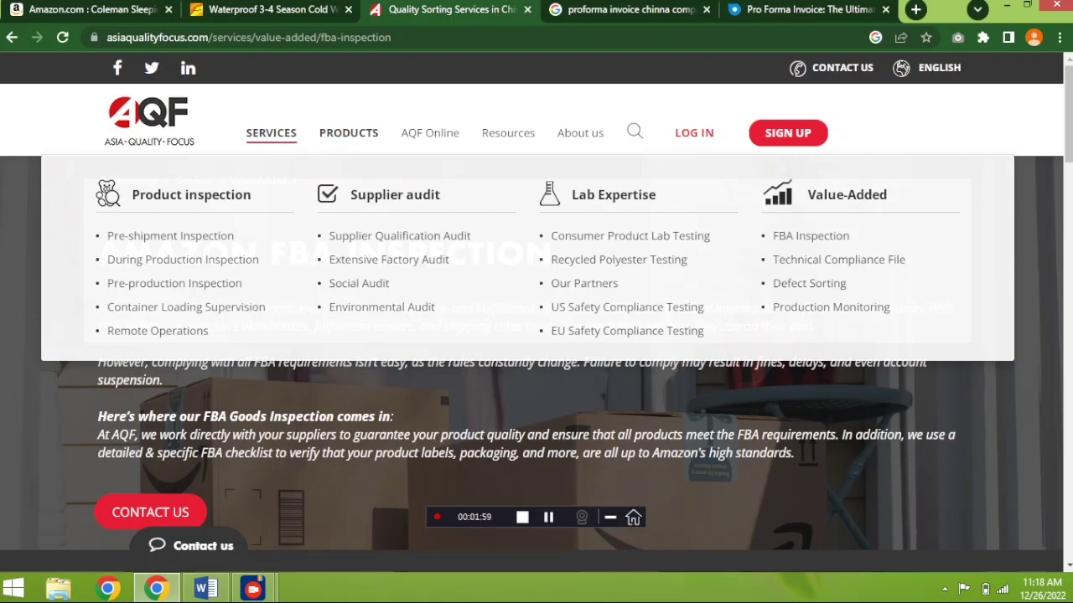
click(810, 235)
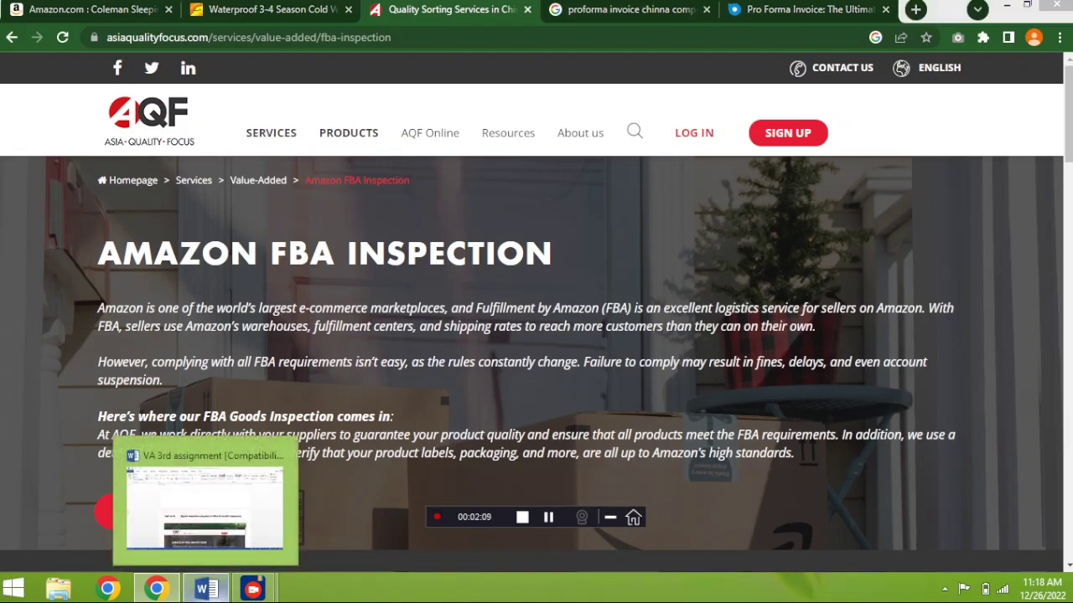
Switch to Word and review the Task no 03 answer, including the inspection company's screenshot and contact details
click(202, 590)
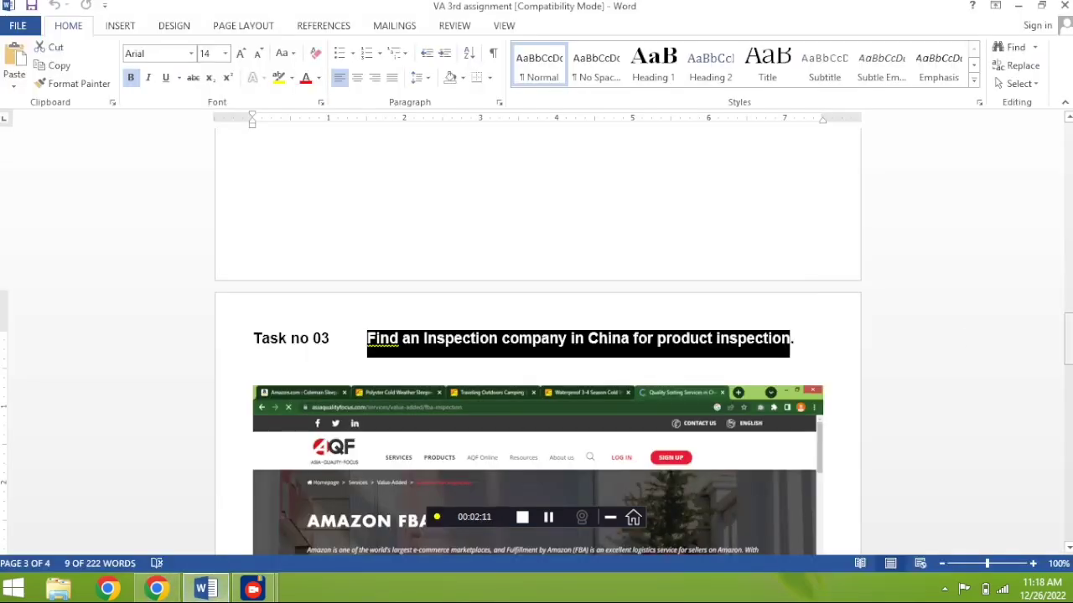
drag(1069, 338, 1068, 362)
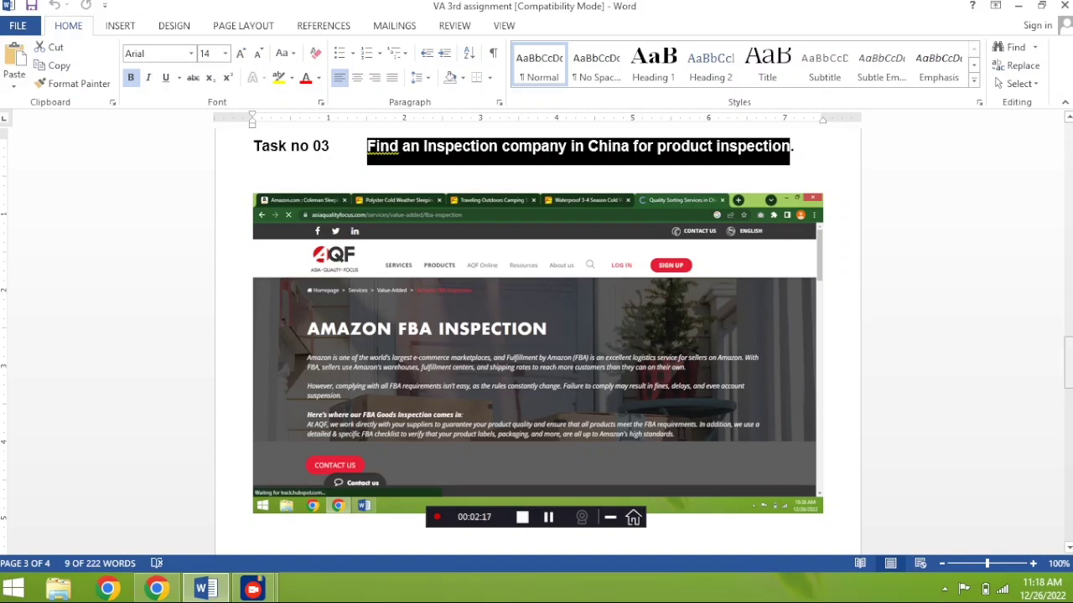
drag(1069, 363, 1068, 392)
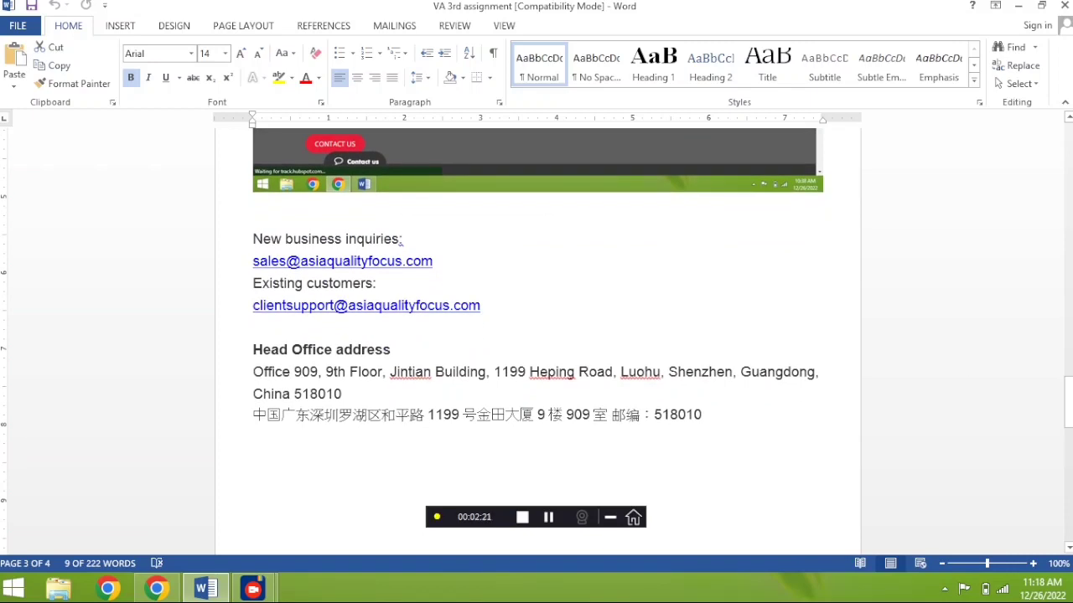
drag(252, 238, 708, 418)
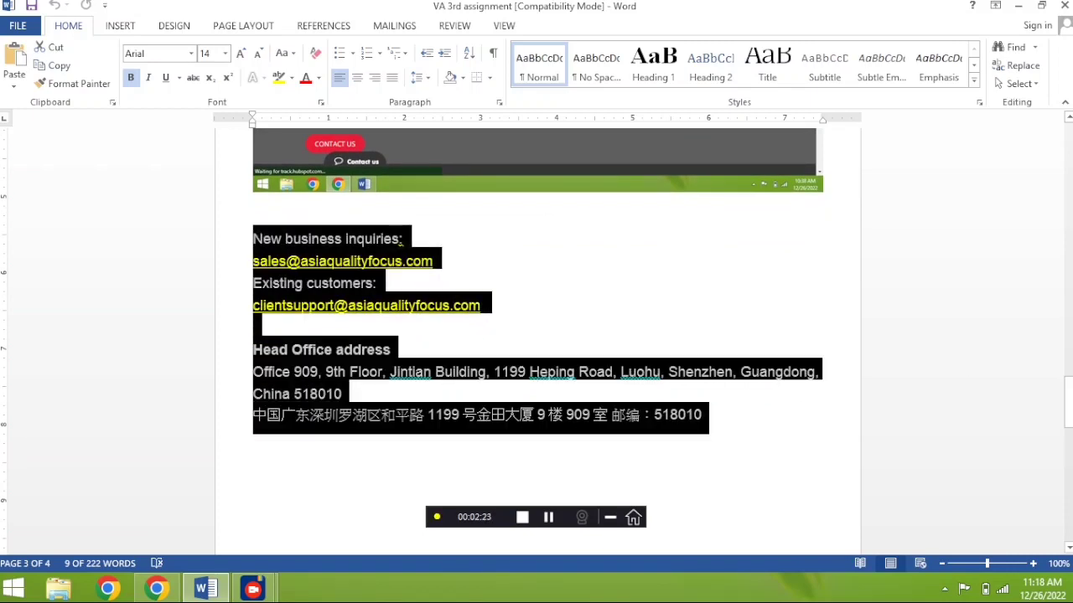
click(253, 444)
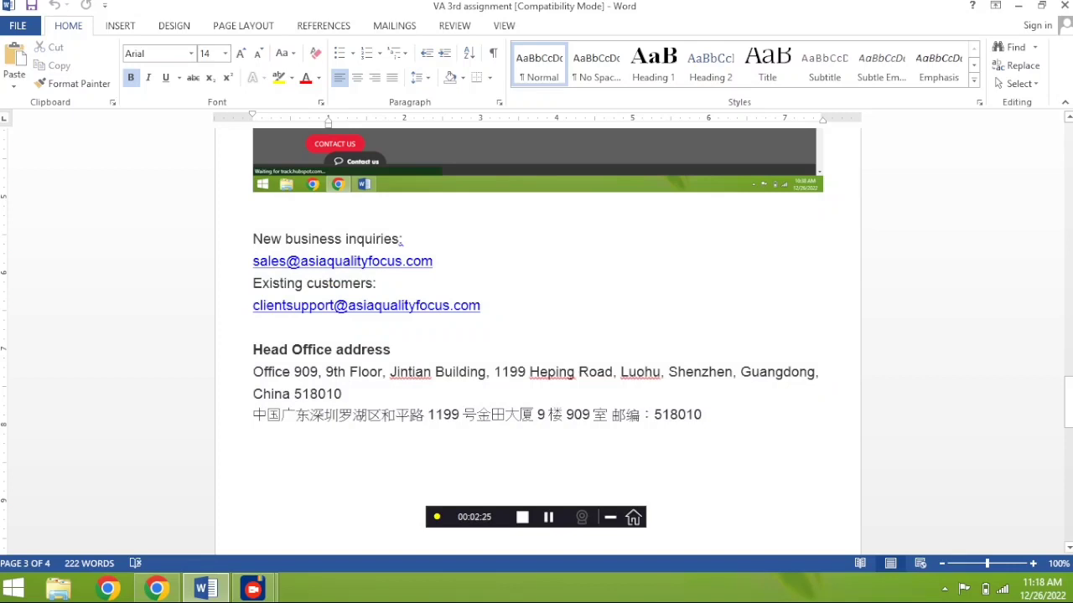
Switch to Chrome, open the Asia Quality Focus contact page and examine its e-mail contacts and head office address
click(156, 589)
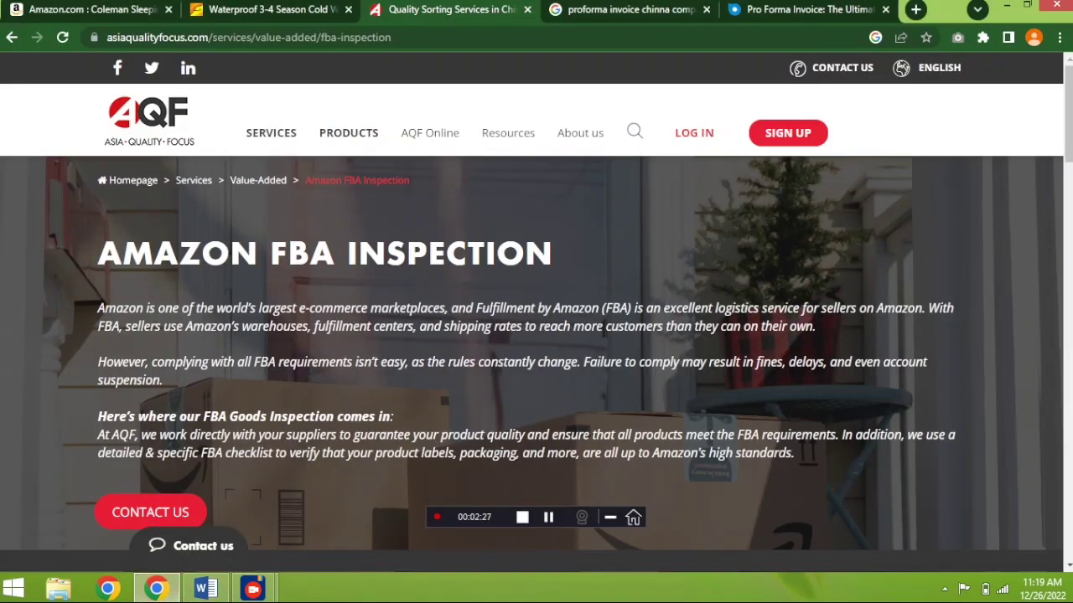
click(151, 512)
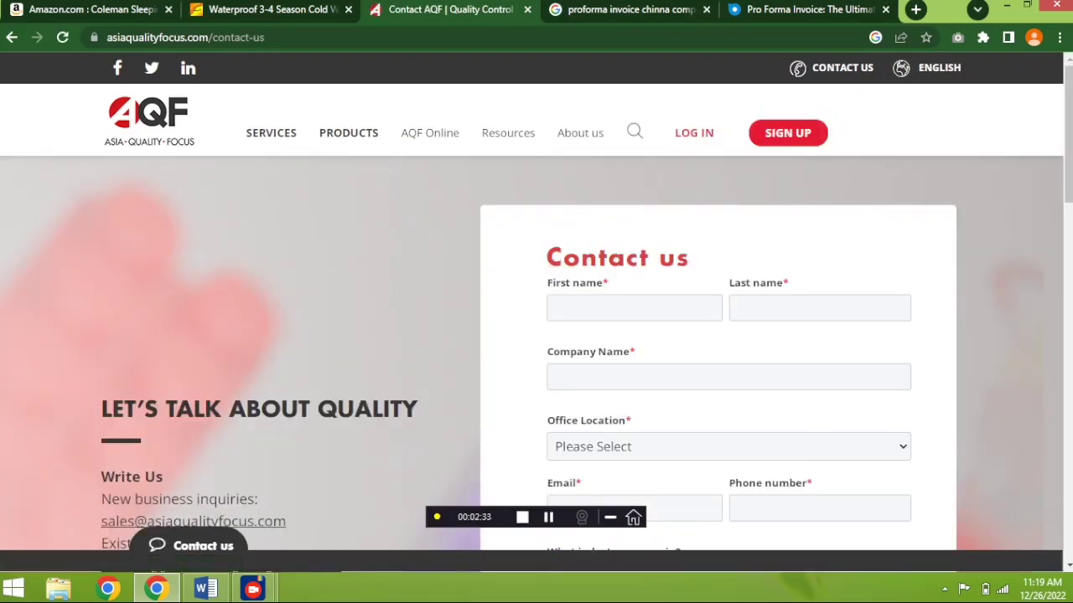
scroll(536, 310, down, 2)
scroll(536, 336, down, 1)
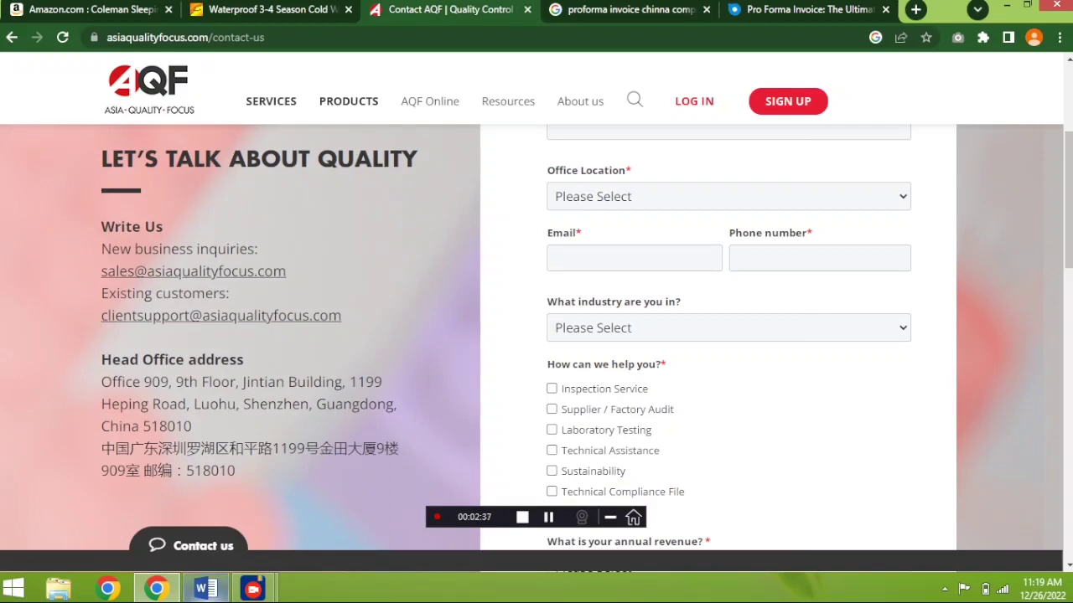
Return to the Word assignment and highlight the Task no 04 question about the Proforma invoice
click(205, 589)
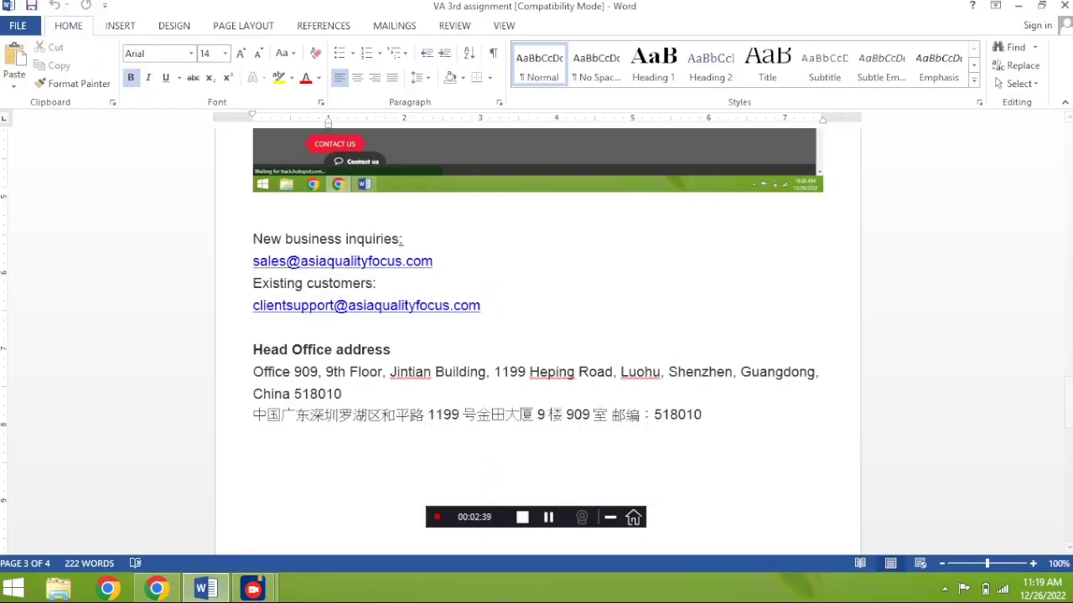
scroll(536, 335, down, 3)
scroll(536, 335, down, 3)
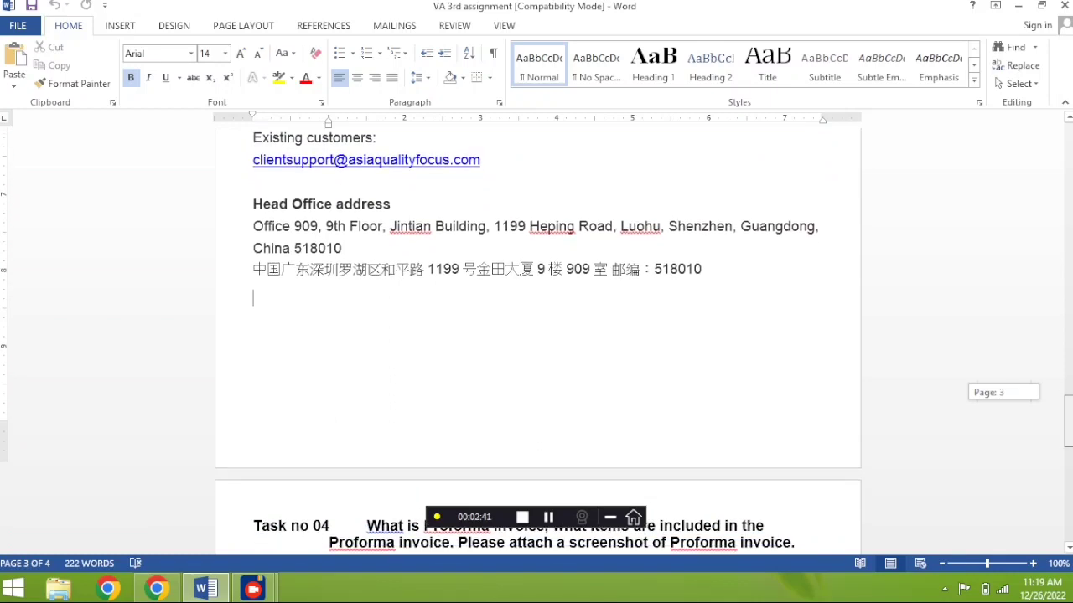
scroll(536, 336, up, 1)
scroll(536, 335, down, 8)
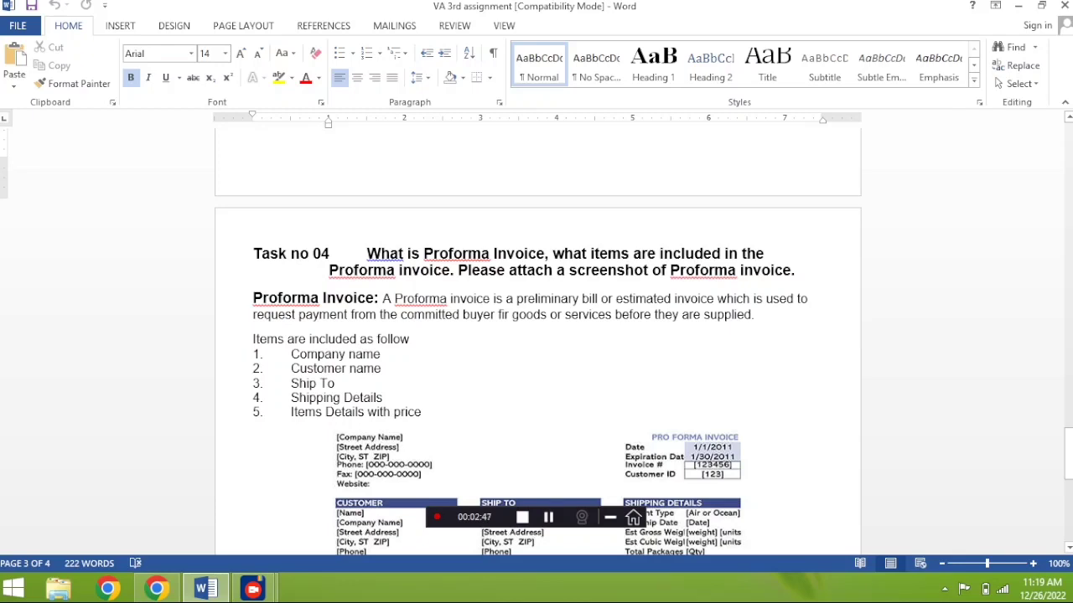
drag(366, 254, 795, 269)
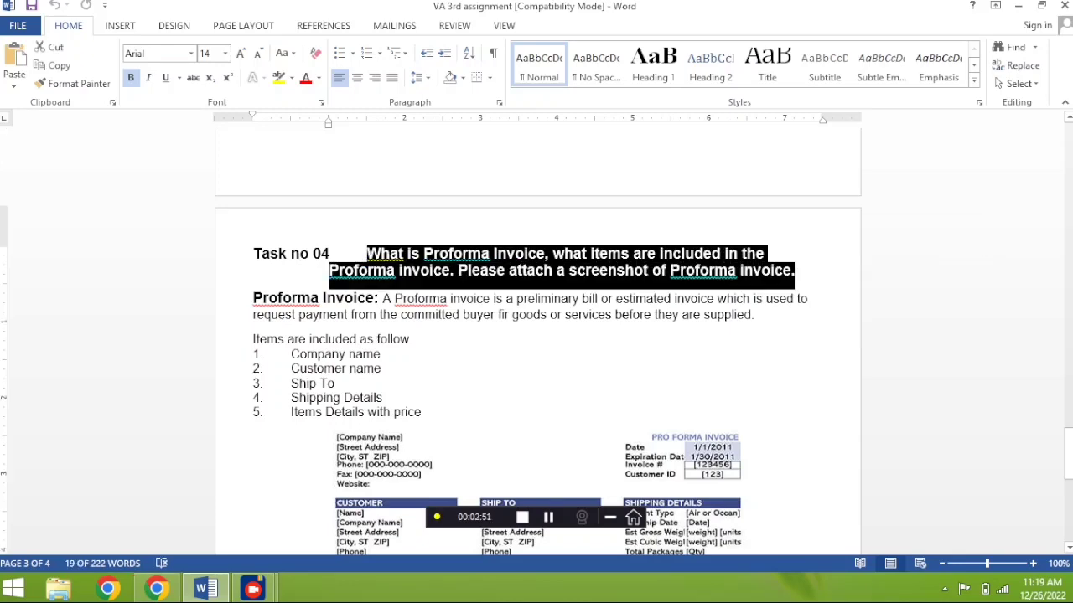
Review the Proforma invoice definition, the list of included items and the sample invoice image under Task no 04
click(294, 299)
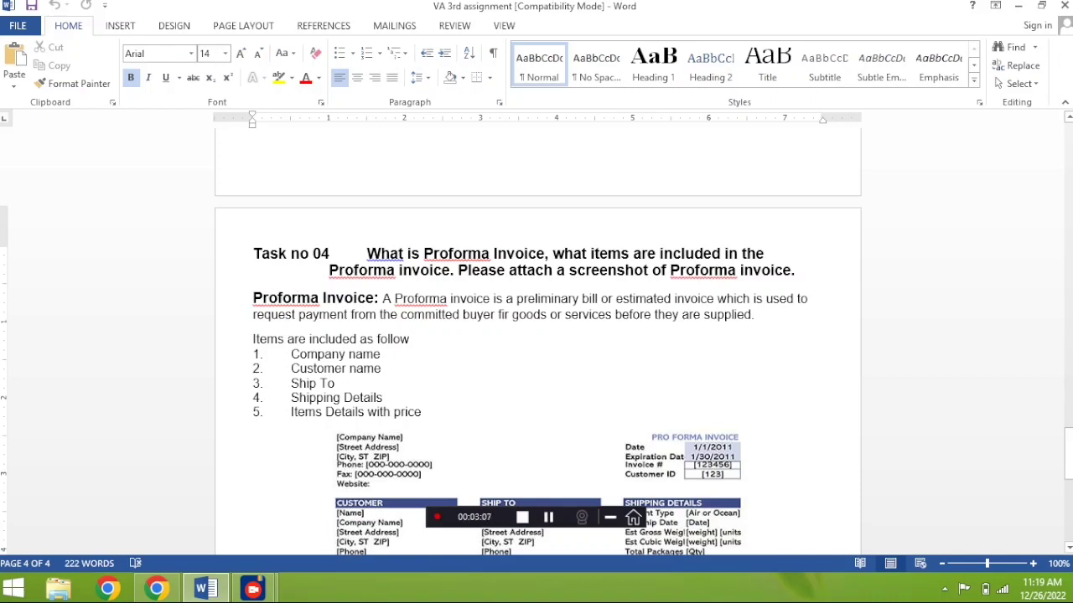
click(346, 369)
click(335, 384)
drag(1067, 442, 1068, 477)
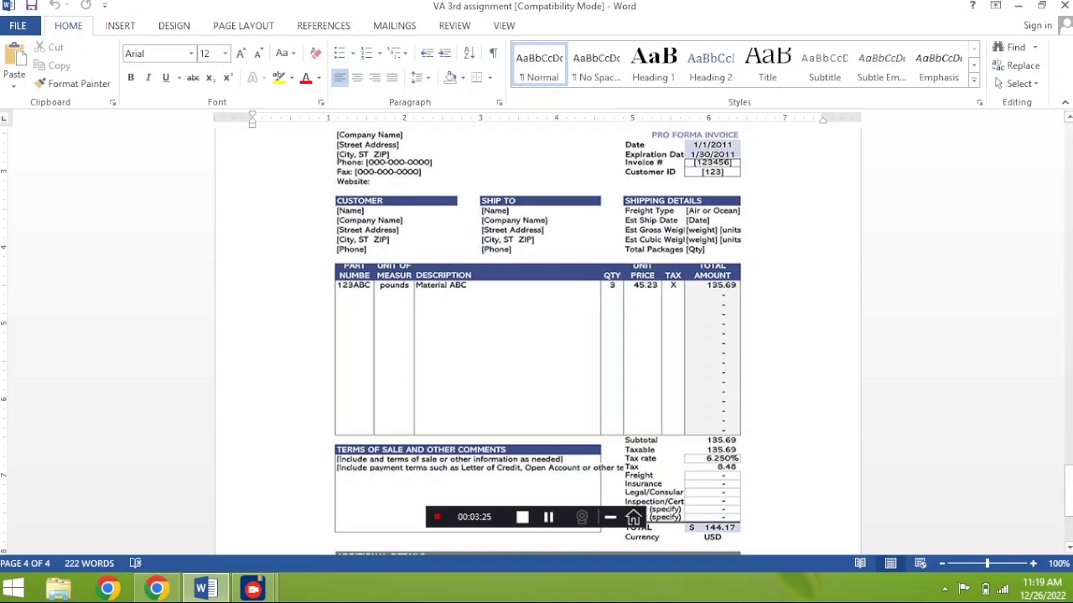
scroll(537, 336, down, 2)
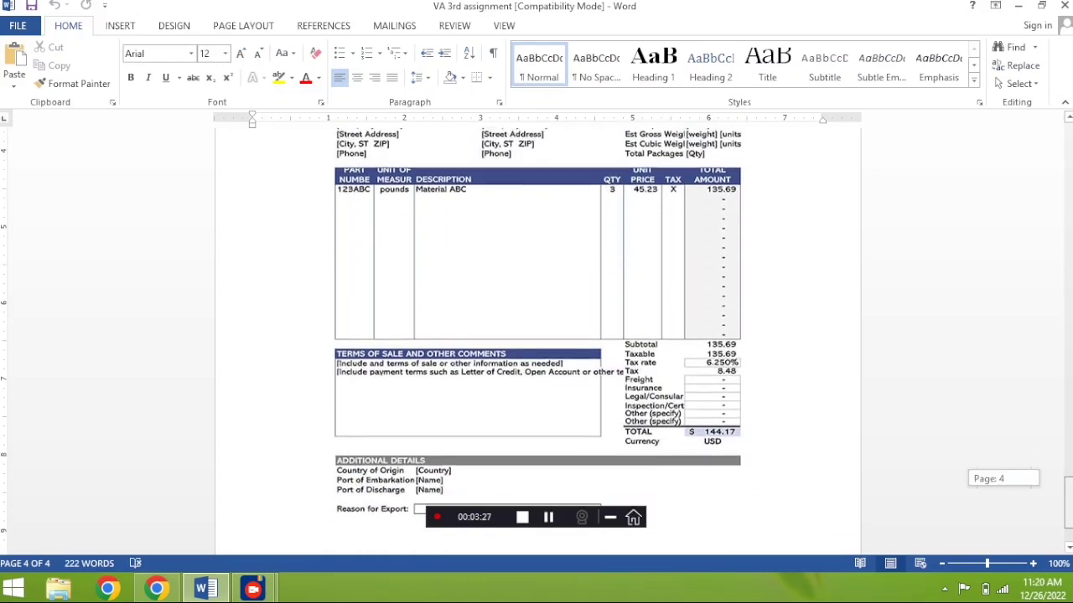
scroll(537, 335, down, 1)
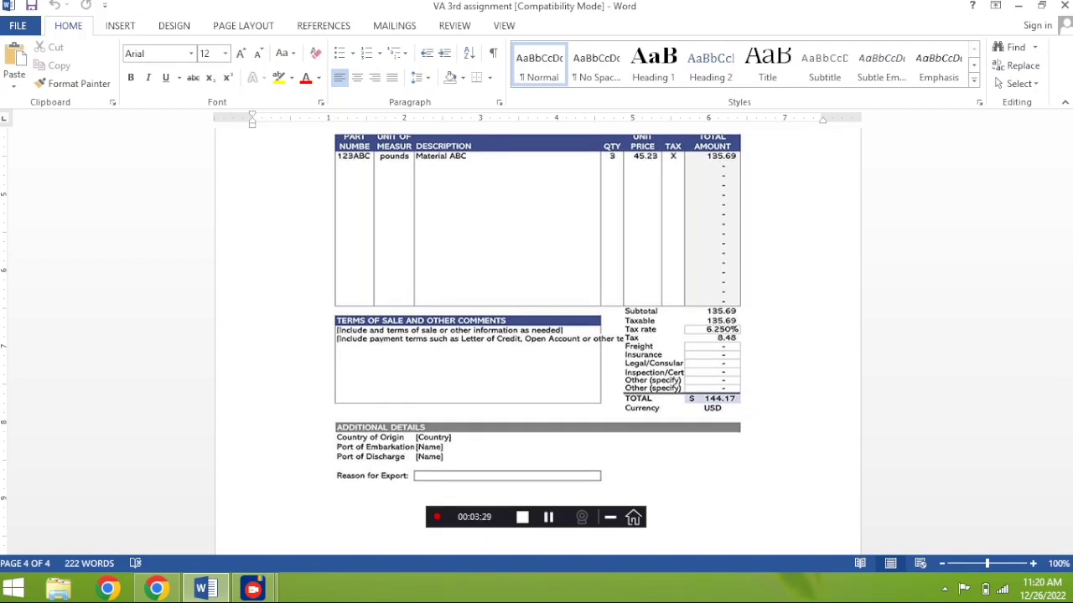